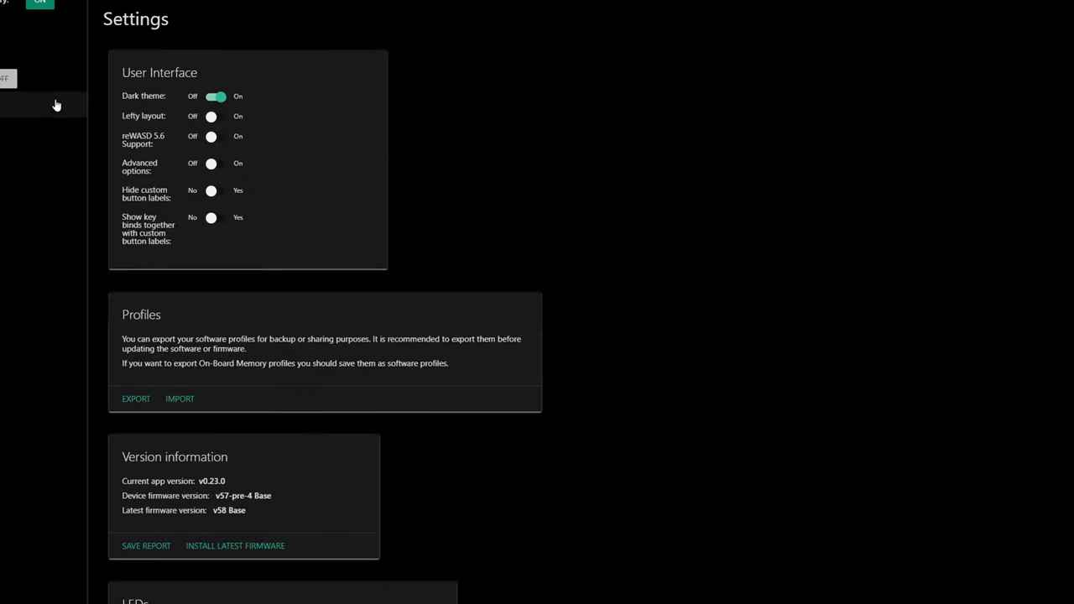
Review the version information, LED, angle, button throttling and analog joystick calibration sections of the settings.
scroll(119, 342, down, 4)
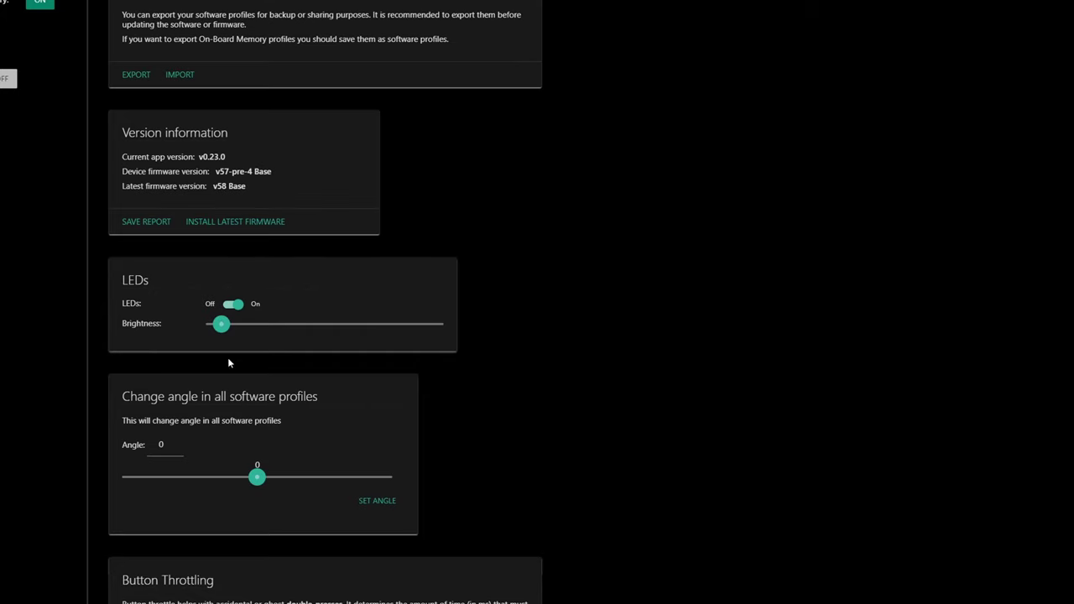
scroll(228, 496, down, 3)
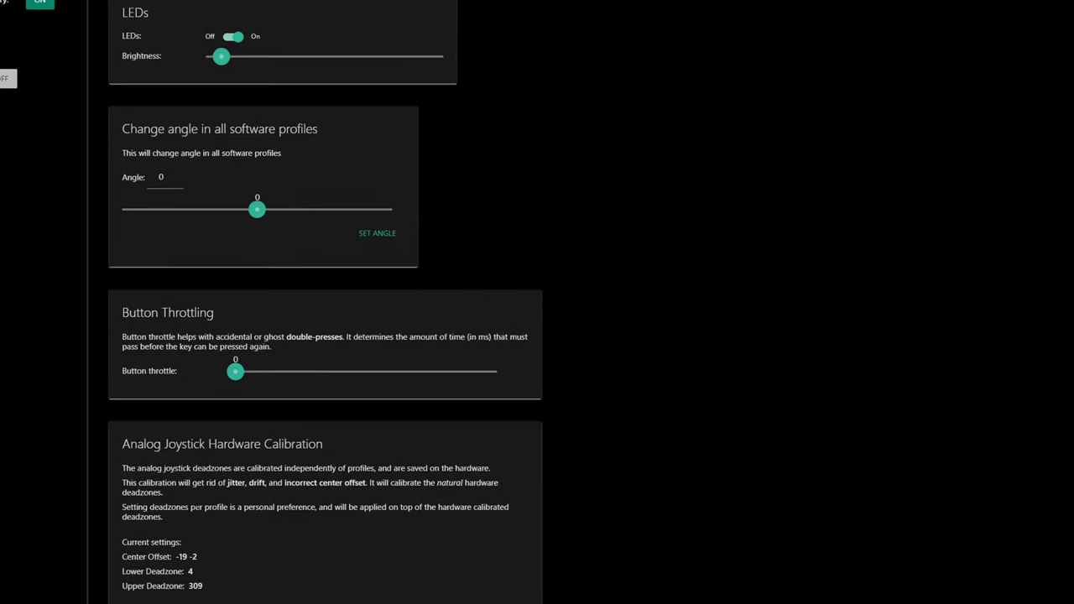
scroll(91, 372, up, 7)
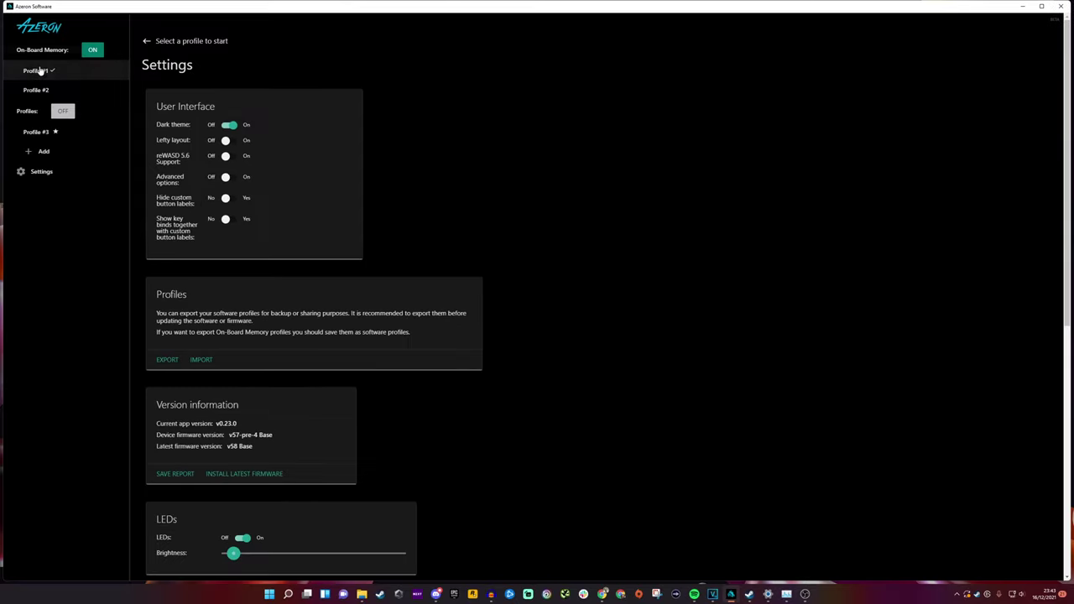
Open on-board Profile #1 and test the keypad buttons bound to S, Alt, R, G and E.
click(40, 71)
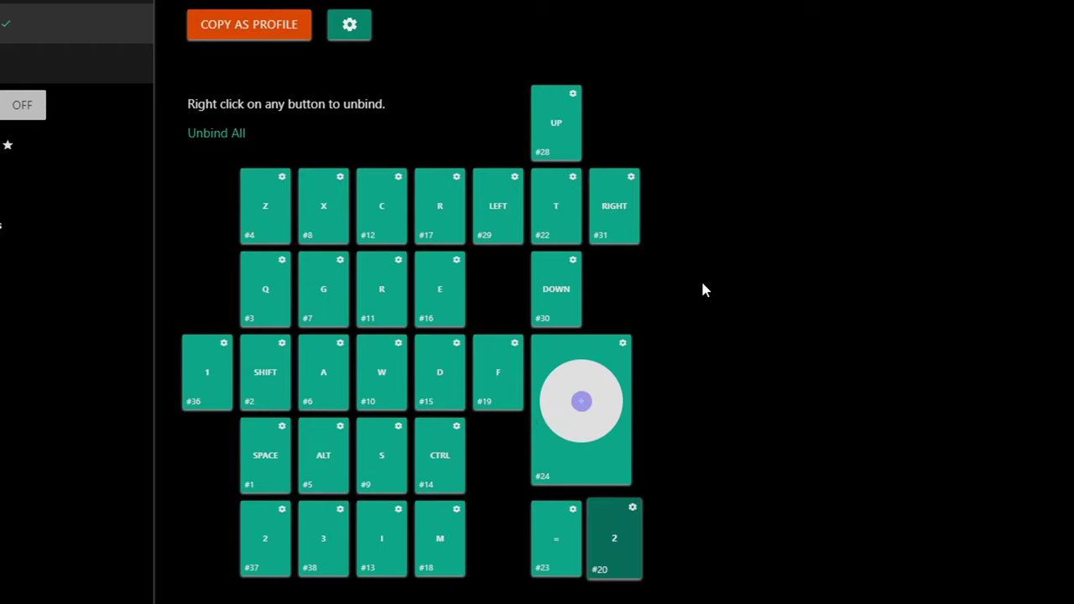
key(s)
key(alt)
key(r)
key(r)
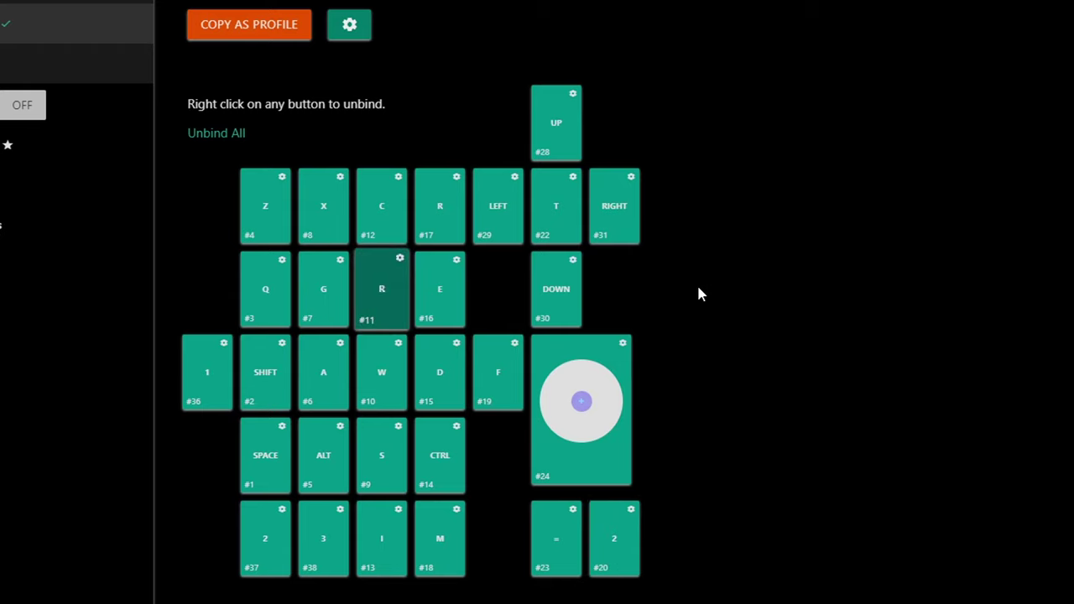
key(g)
key(r)
key(r)
key(e)
key(e)
key(r)
key(r)
key(g)
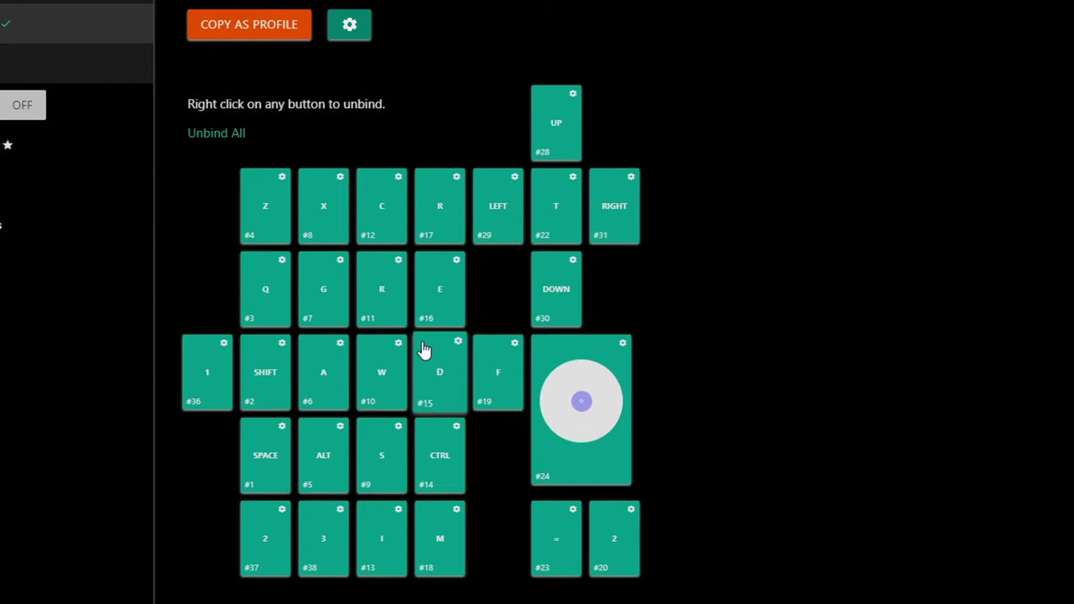
key(r)
key(r)
key(e)
Test the keypad's movement buttons bound to W, A, S and D, and the R button above W.
key(w)
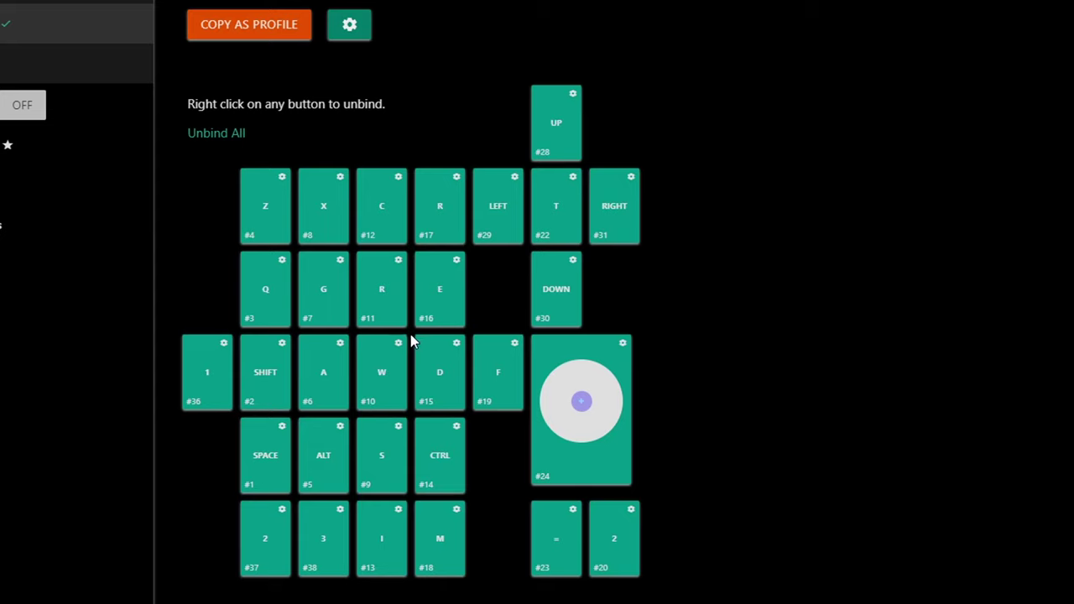
key(w)
key(w)
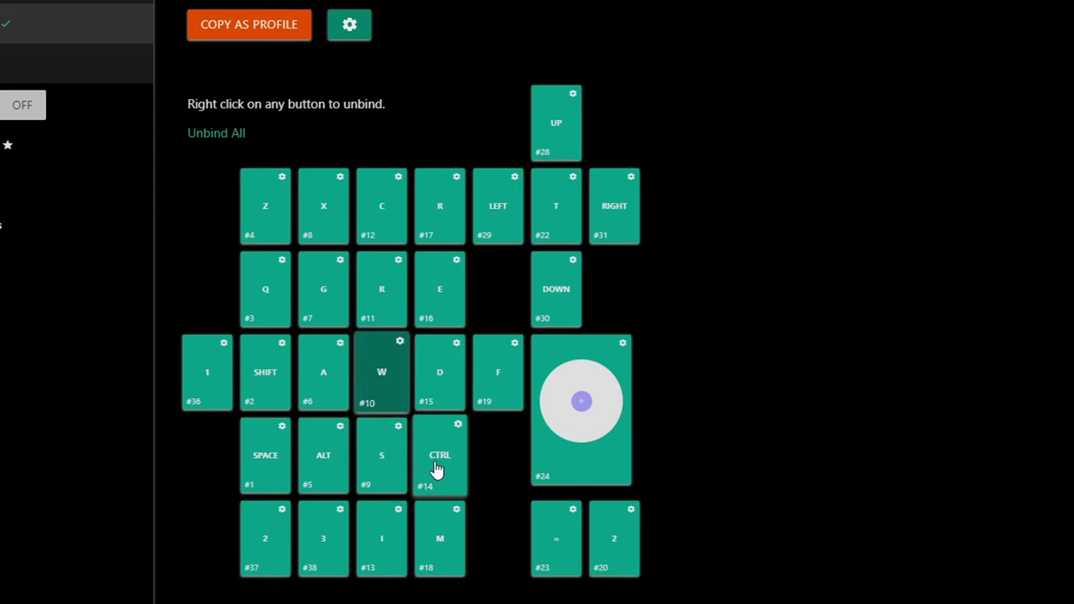
key(w)
key(a)
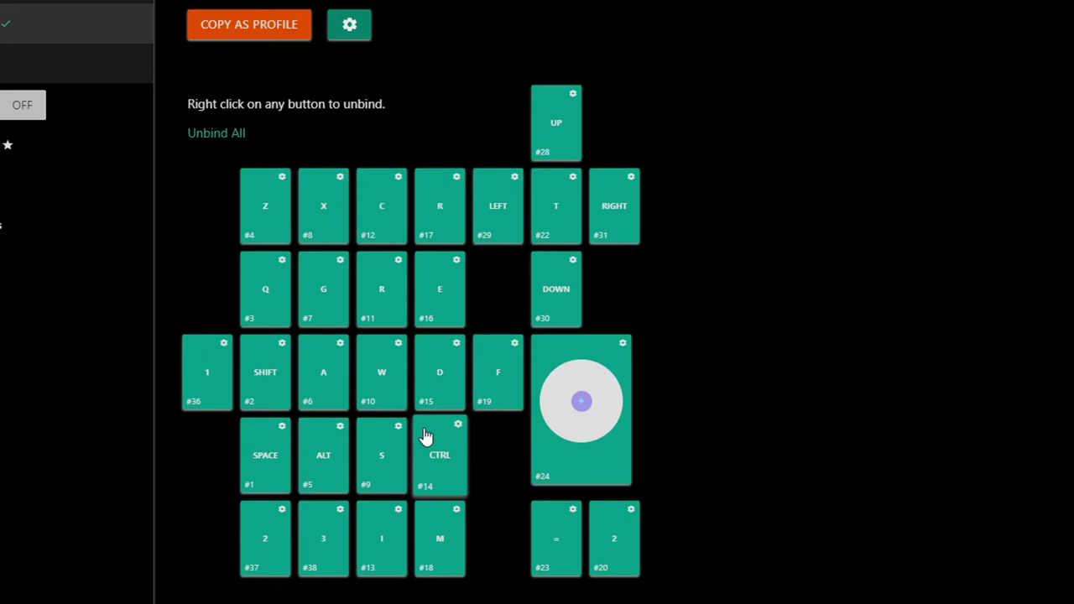
key(w)
key(d)
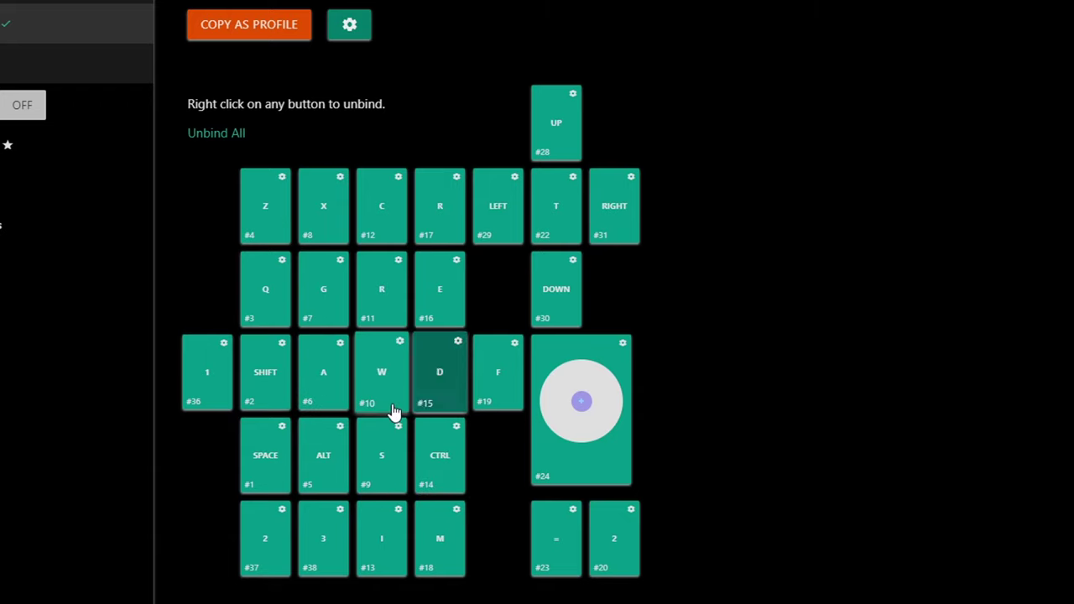
key(w)
key(w)
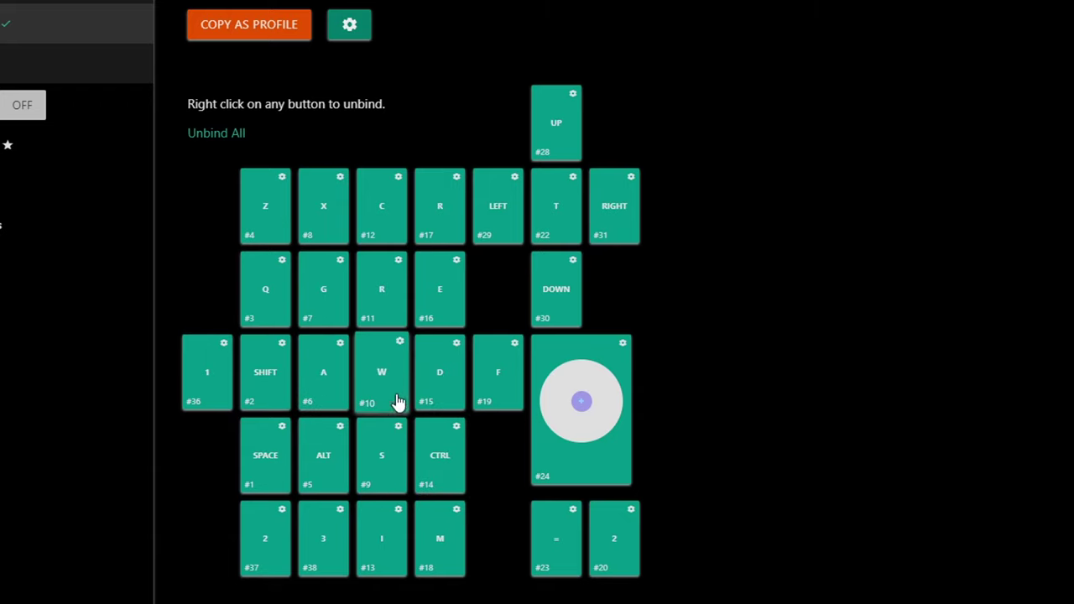
key(a)
key(d)
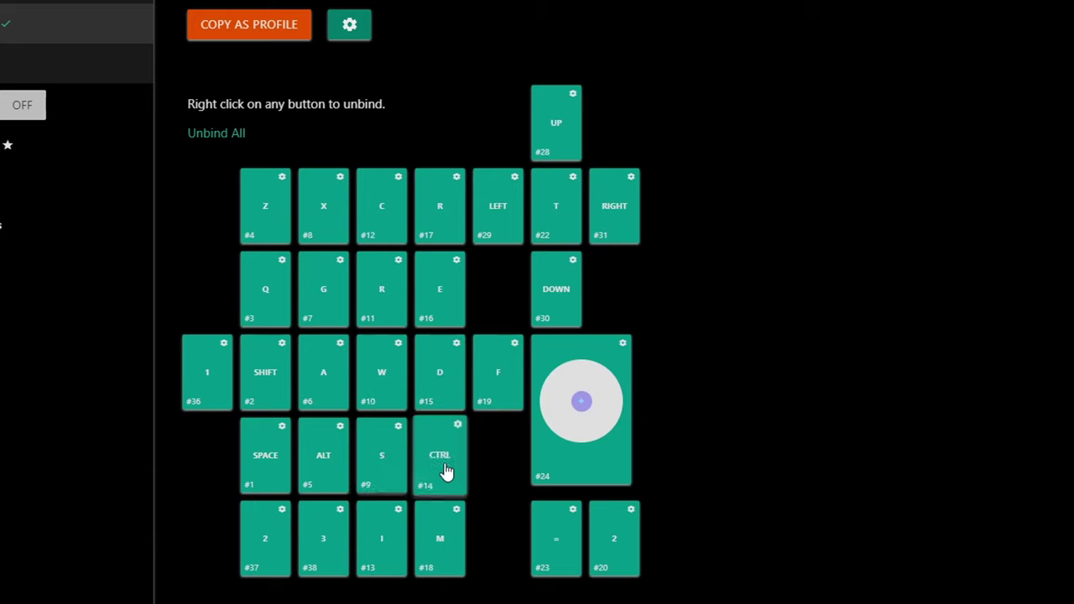
click(389, 399)
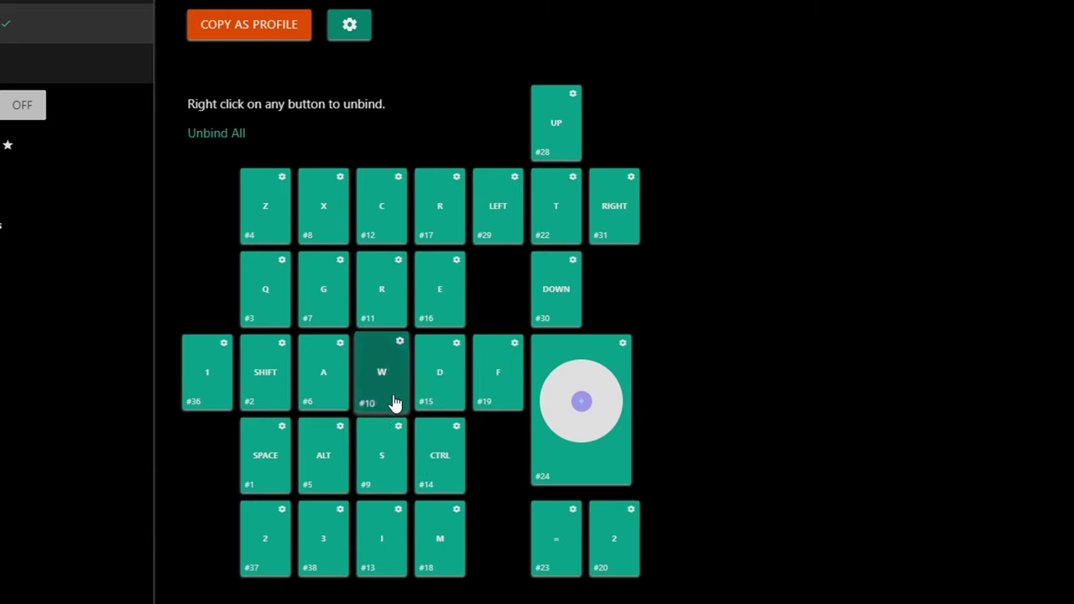
key(s)
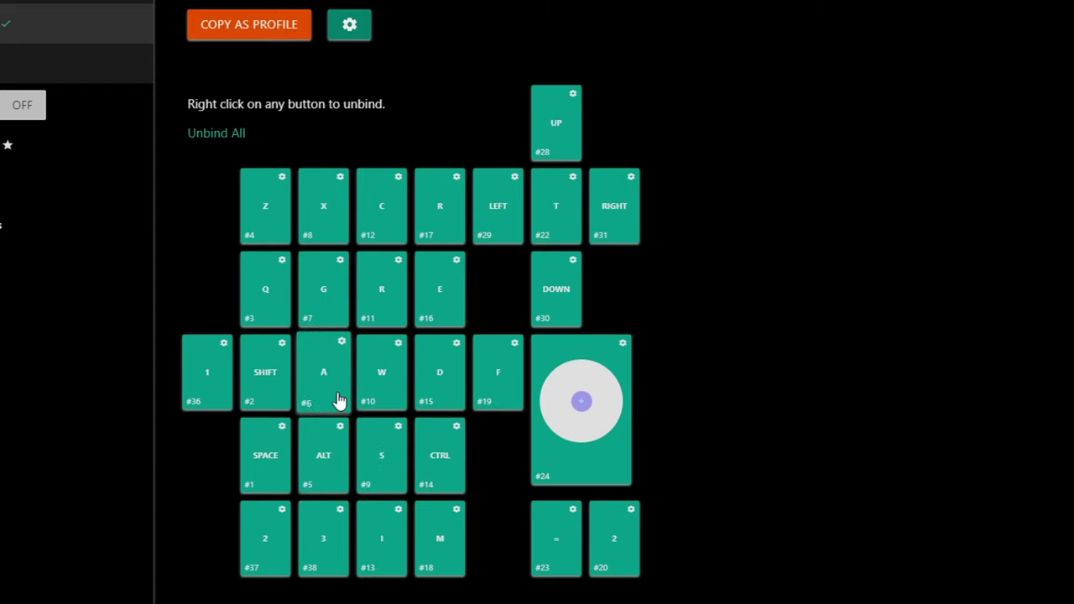
key(d)
key(d)
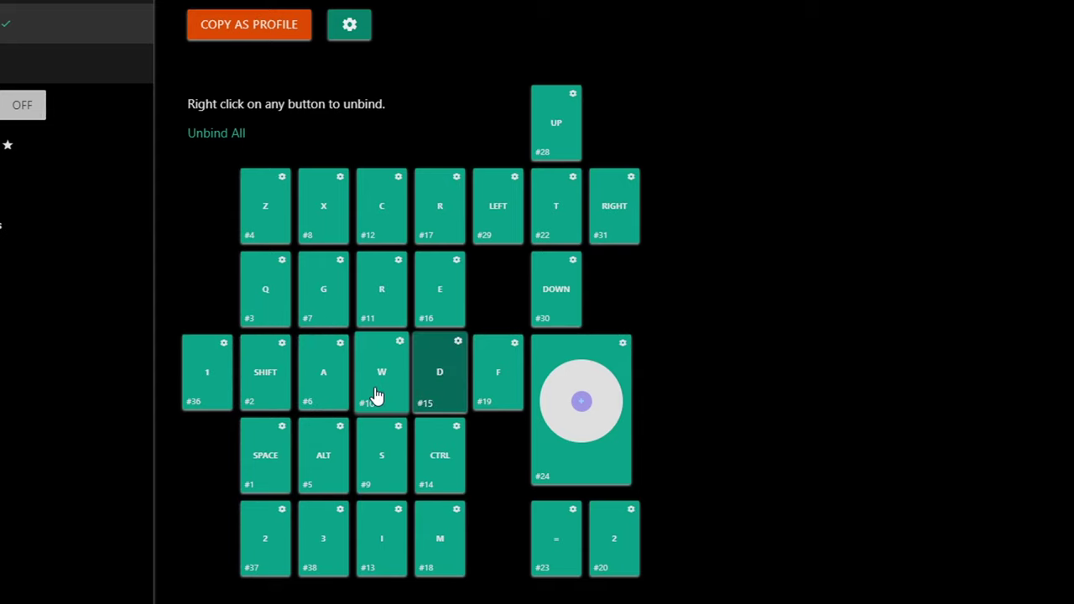
key(a)
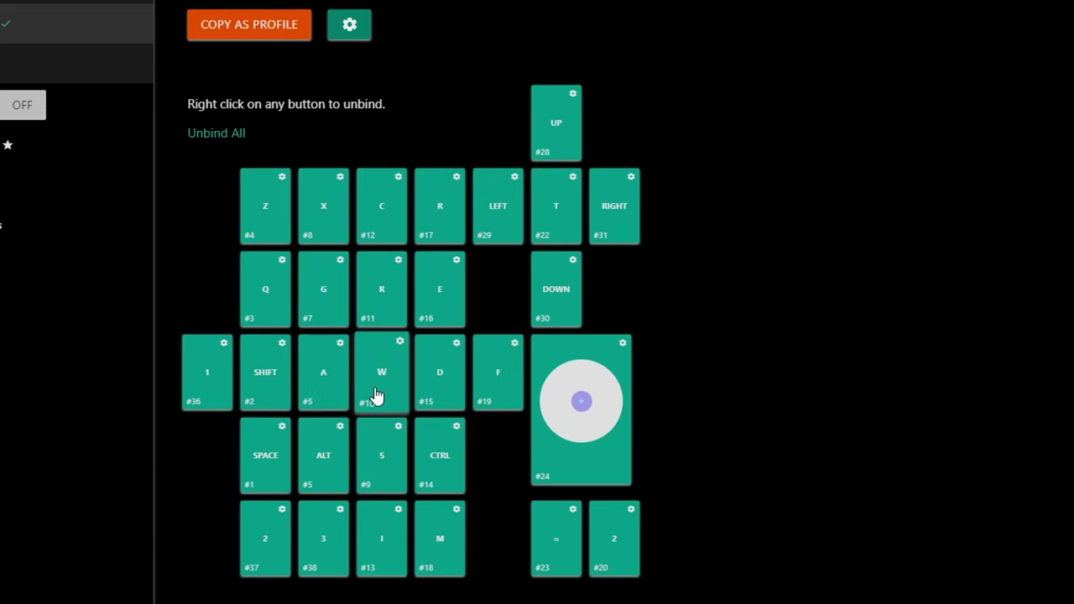
key(w)
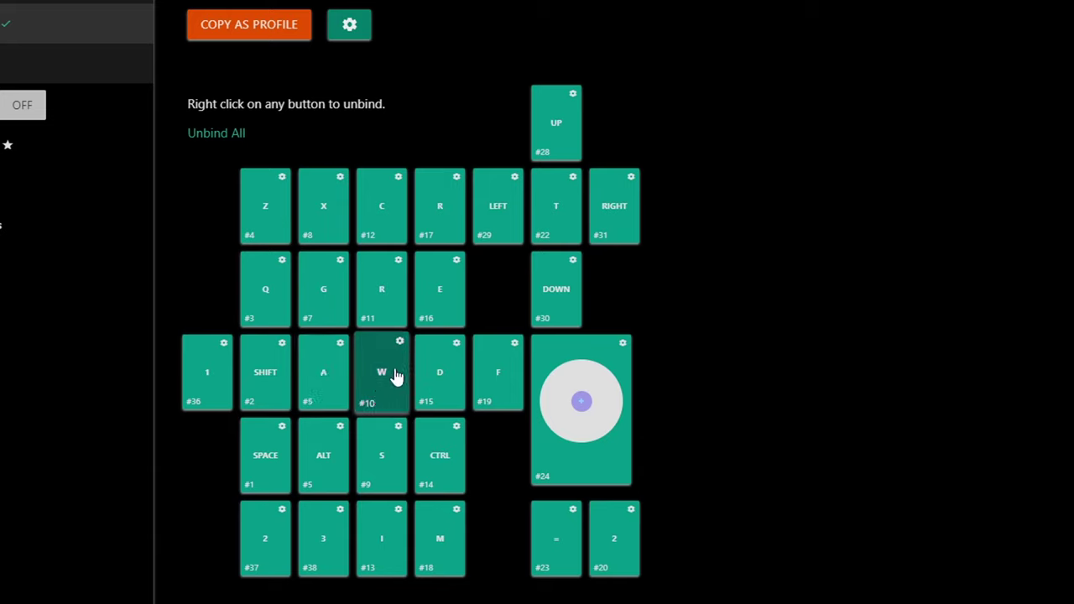
key(r)
key(r)
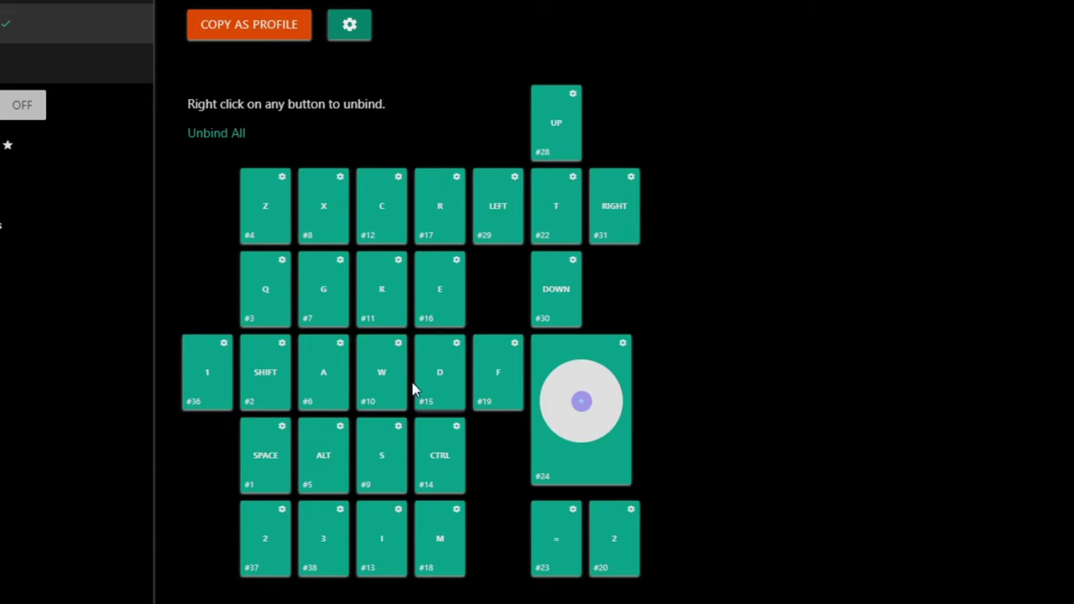
key(r)
key(r)
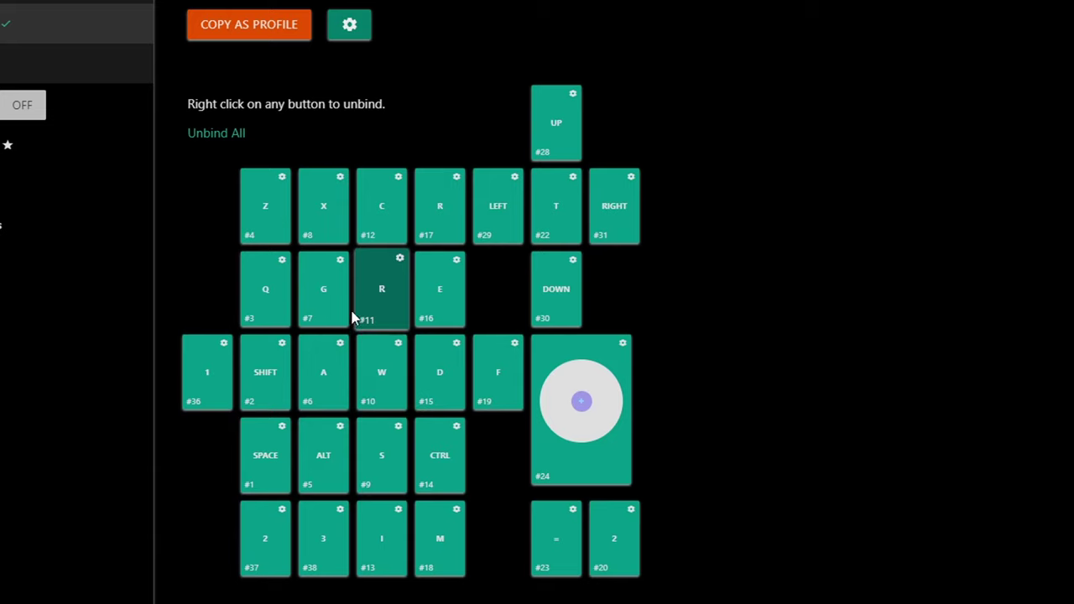
Examine button #7's XInput Button, Mouse, Joystick Button, Macro and Keyboard modes, and discard the edit.
click(330, 304)
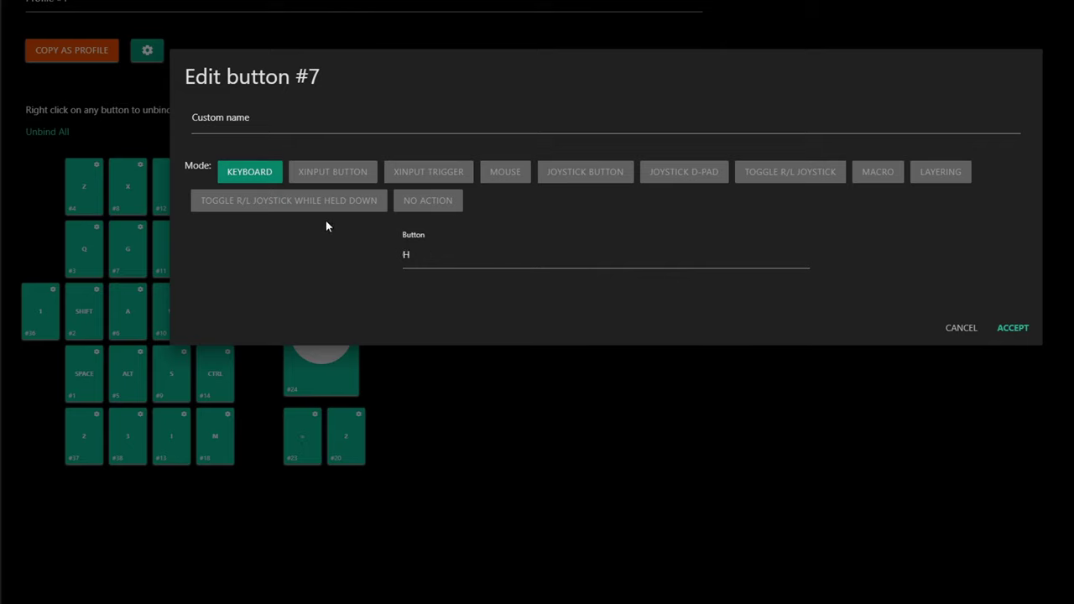
key(g)
click(348, 177)
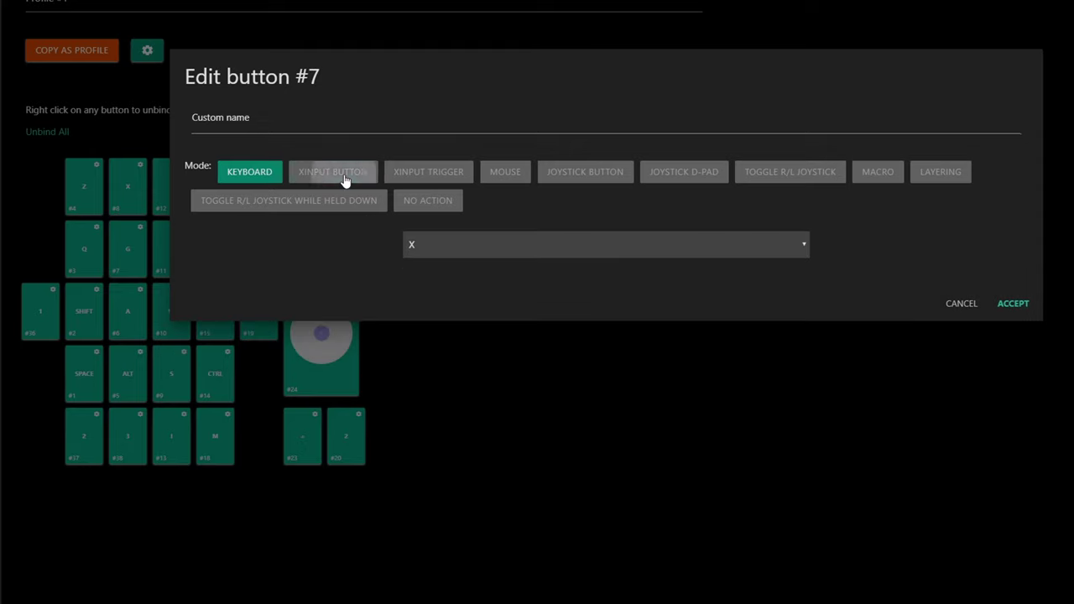
click(519, 179)
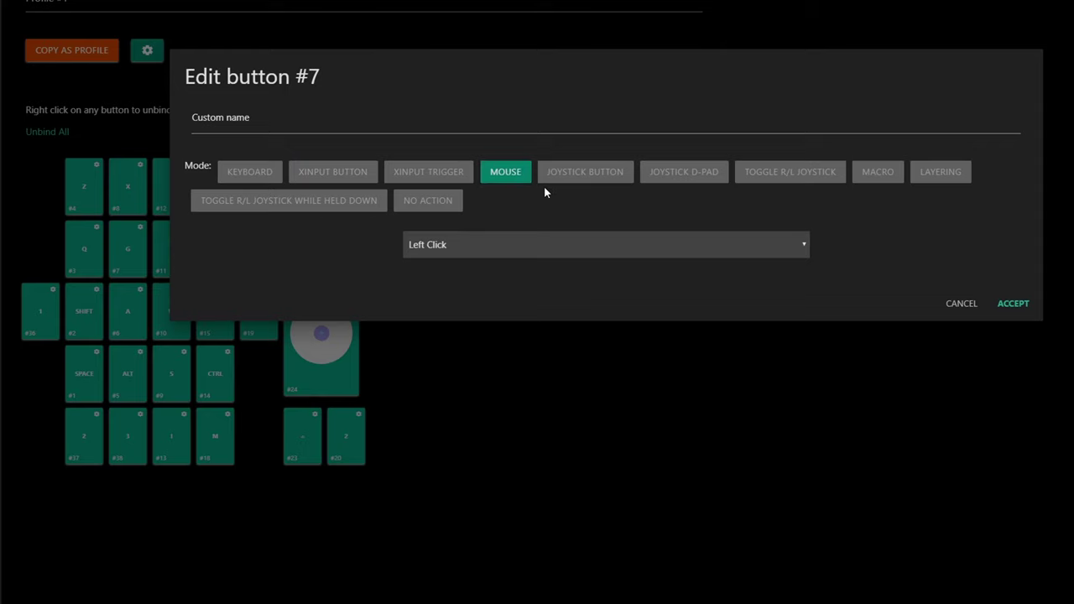
click(564, 179)
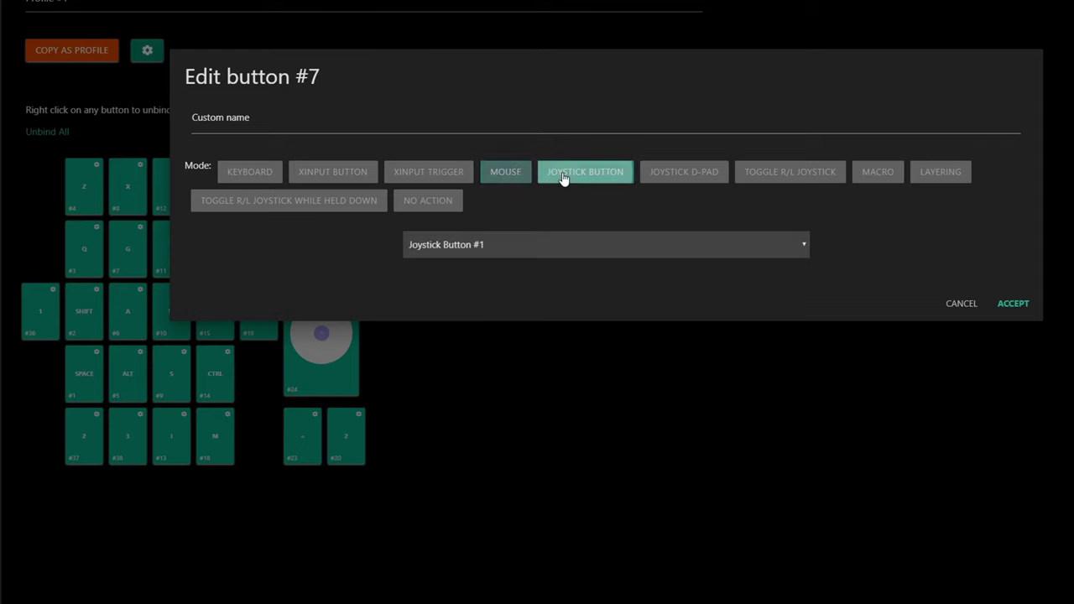
click(500, 183)
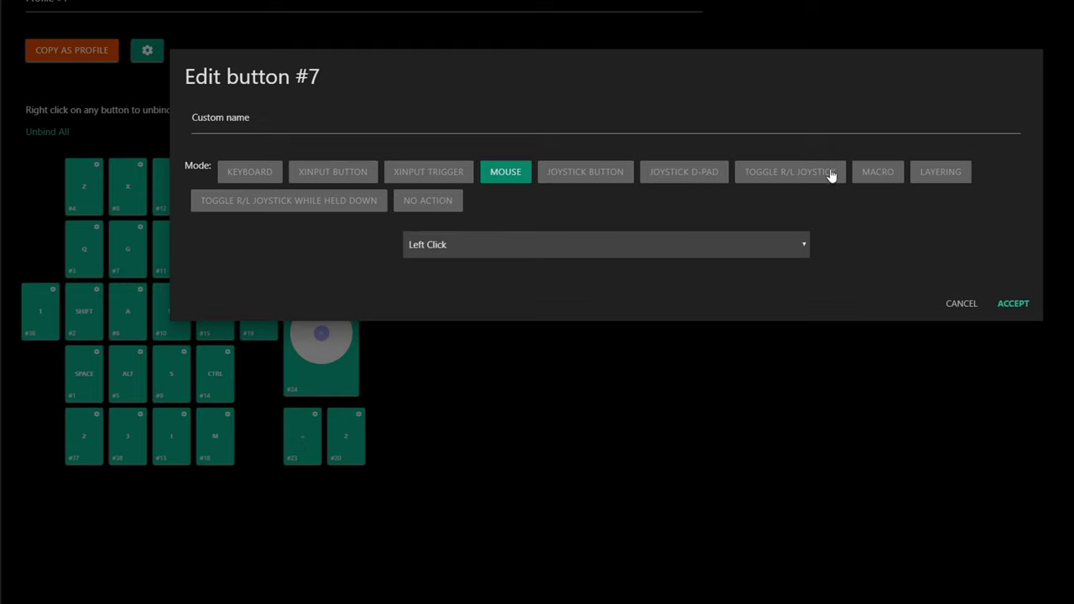
click(866, 175)
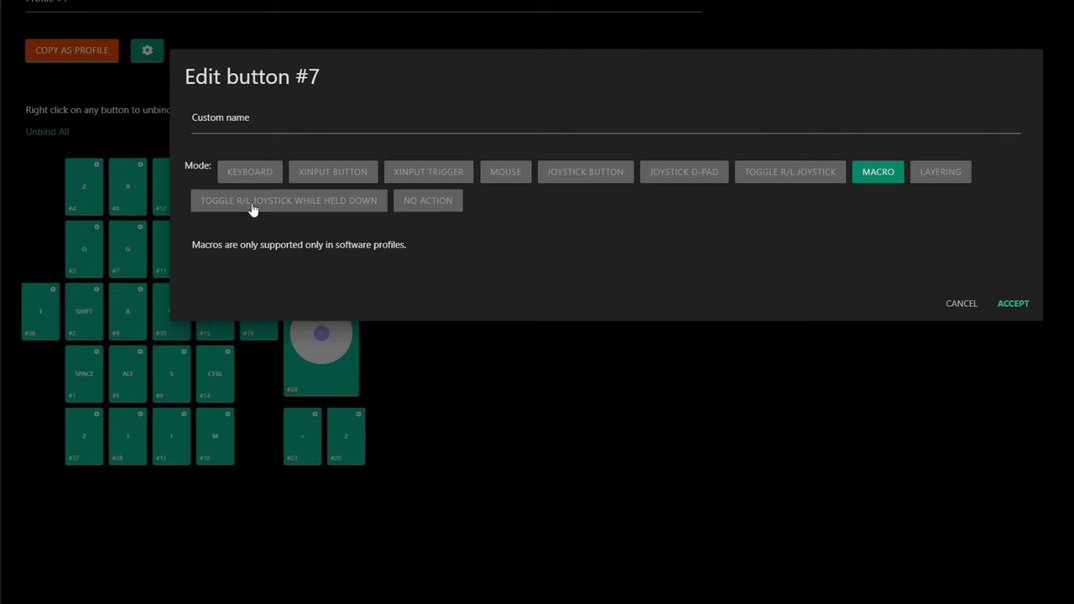
click(420, 216)
click(260, 112)
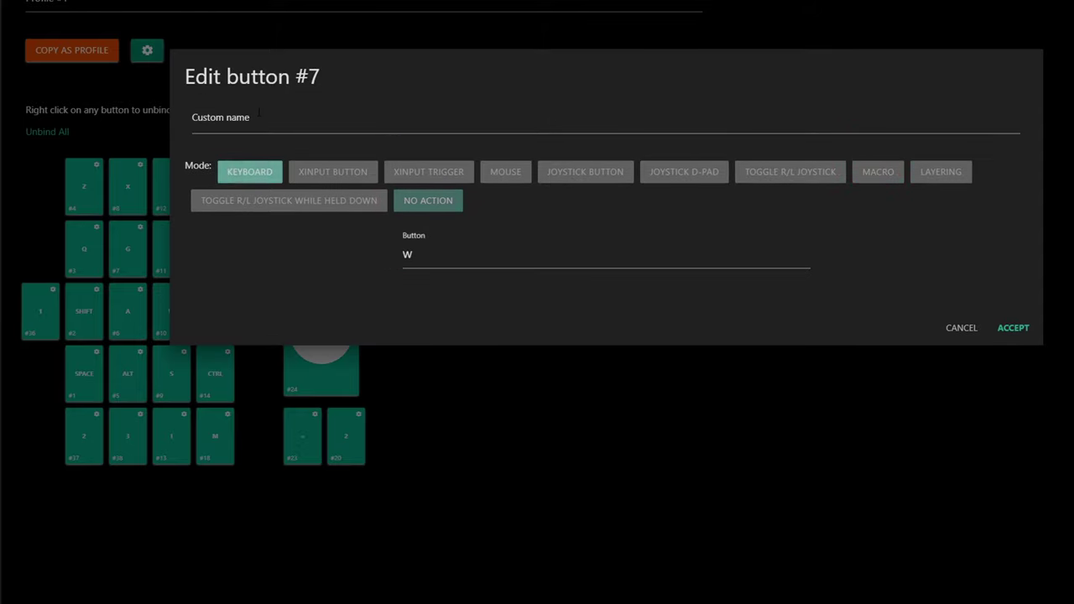
click(960, 328)
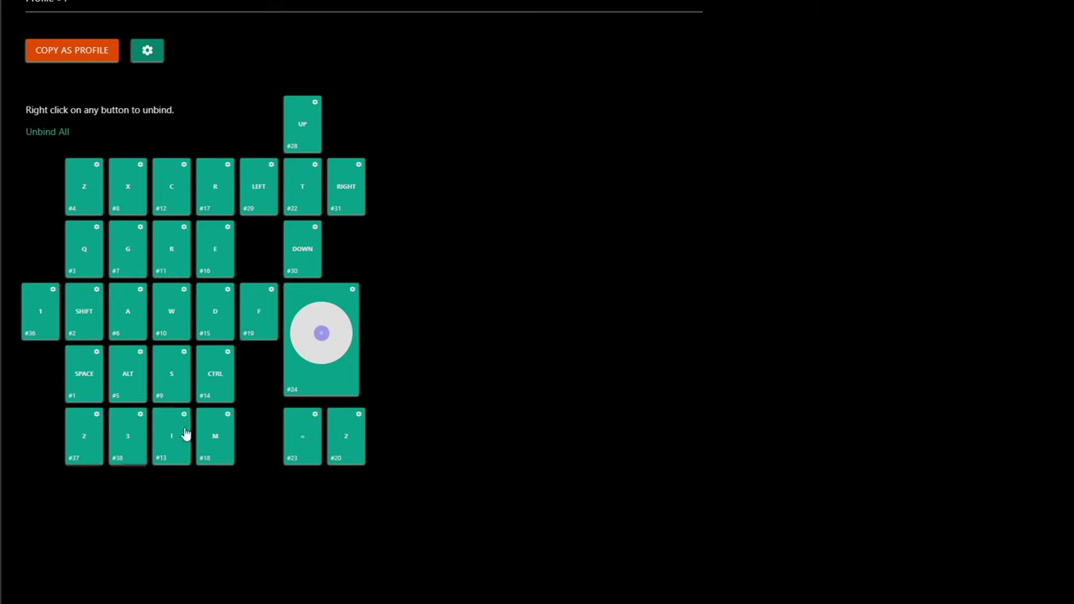
Compare the button bindings of on-board Profile #1 and Profile #2, returning to Profile #1.
click(193, 261)
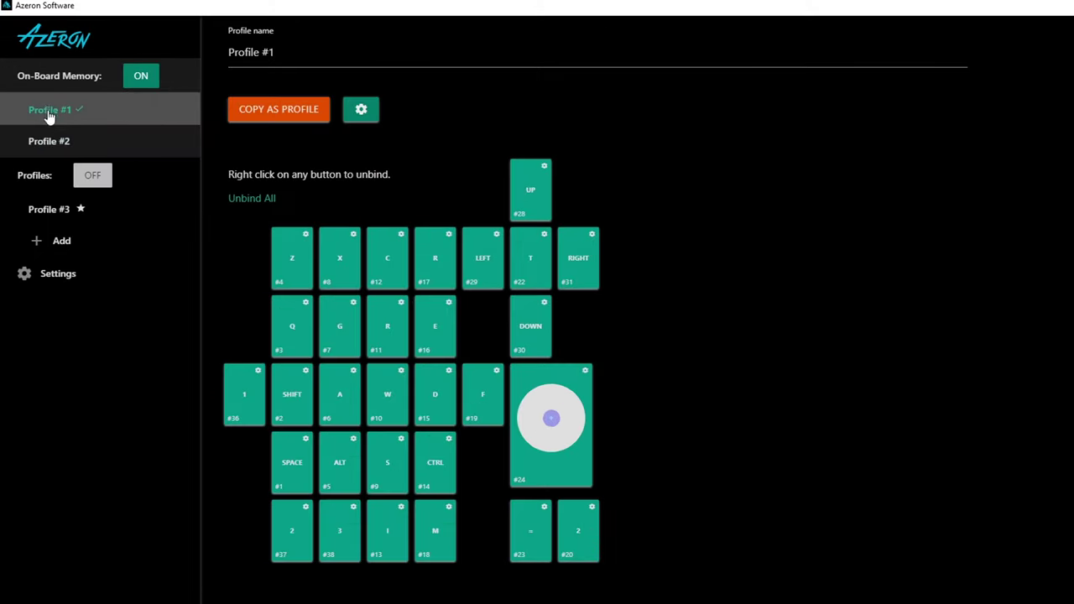
click(44, 138)
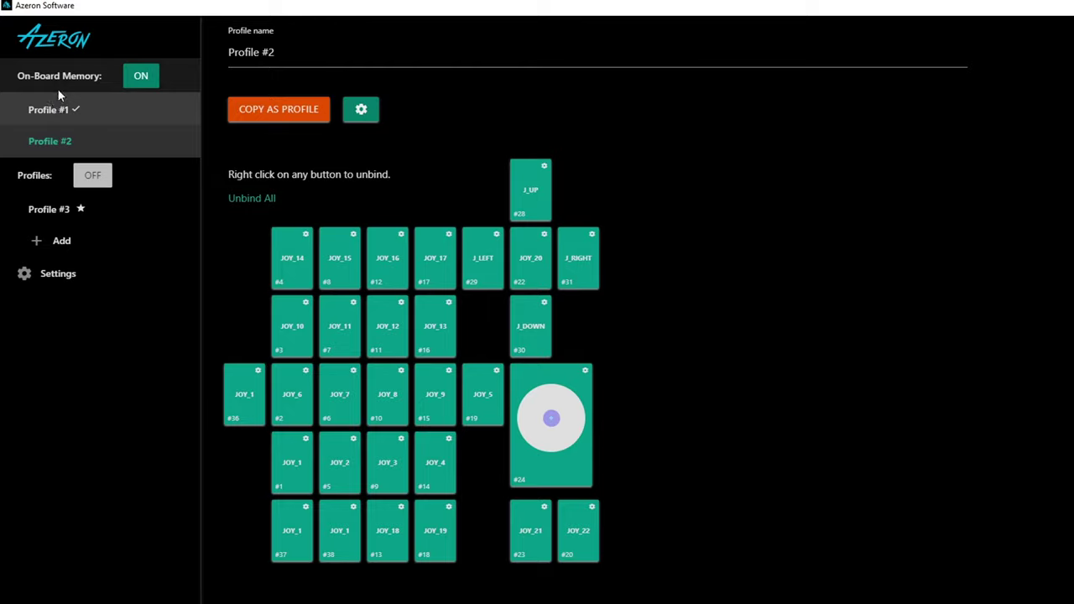
click(50, 108)
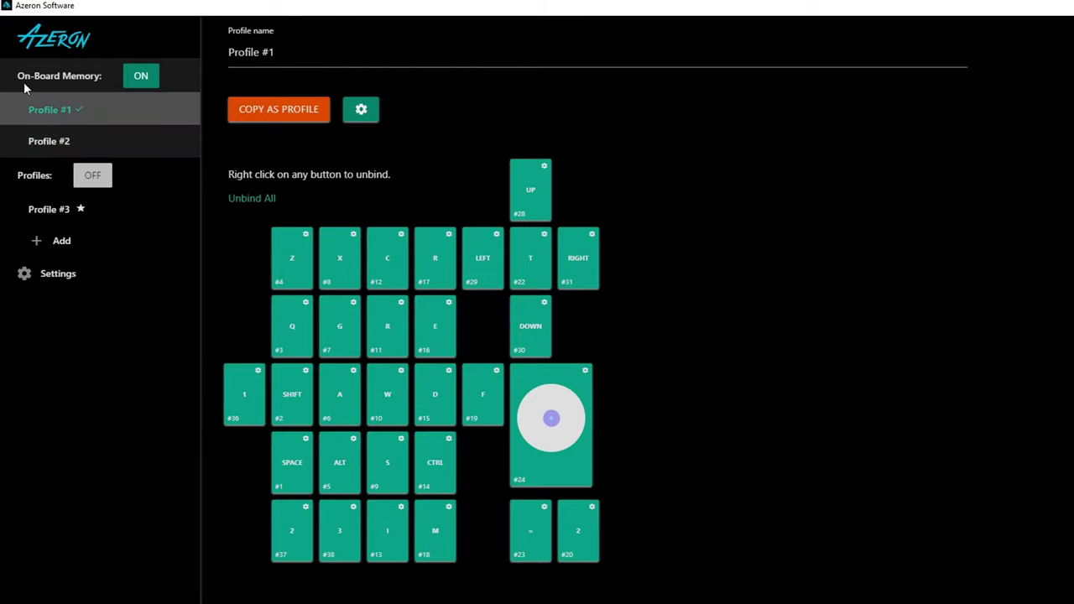
click(48, 145)
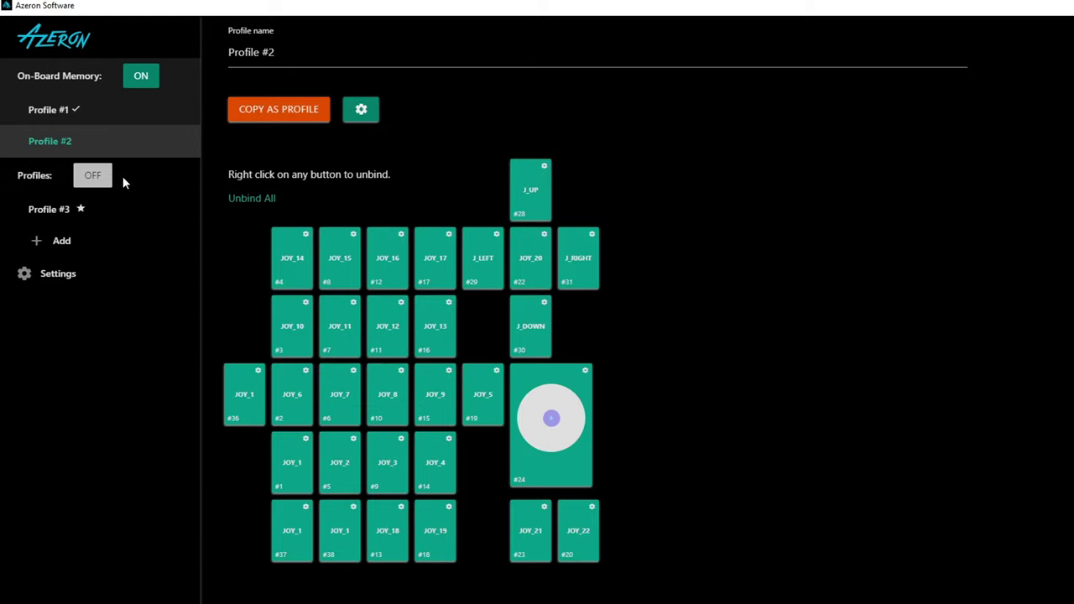
click(93, 177)
click(92, 180)
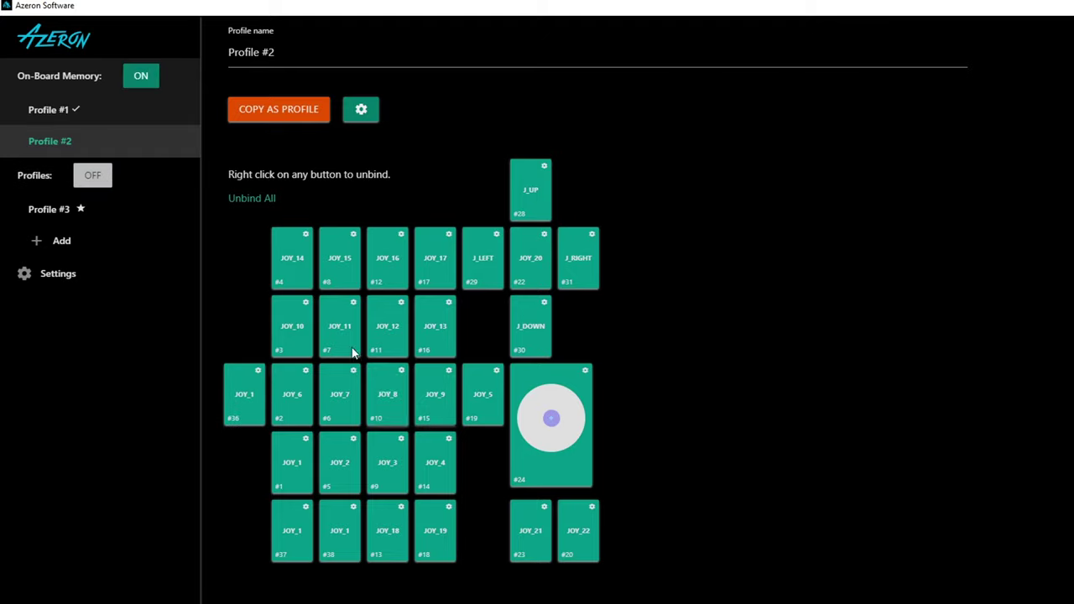
click(44, 110)
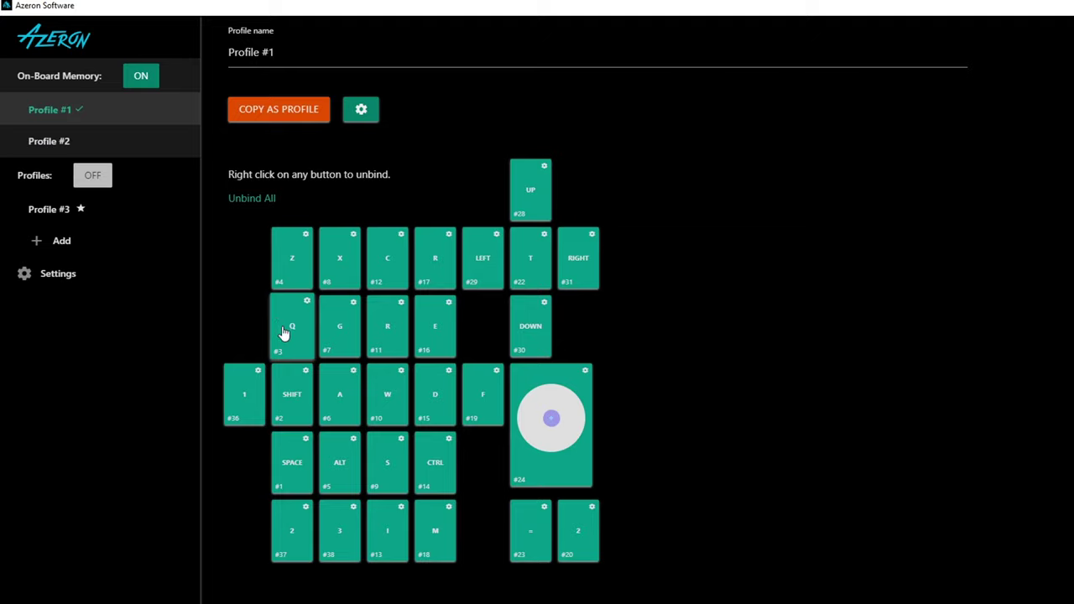
Open the general settings and look over the user interface, profile export, LED, angle and button throttling options.
click(73, 289)
scroll(438, 326, down, 7)
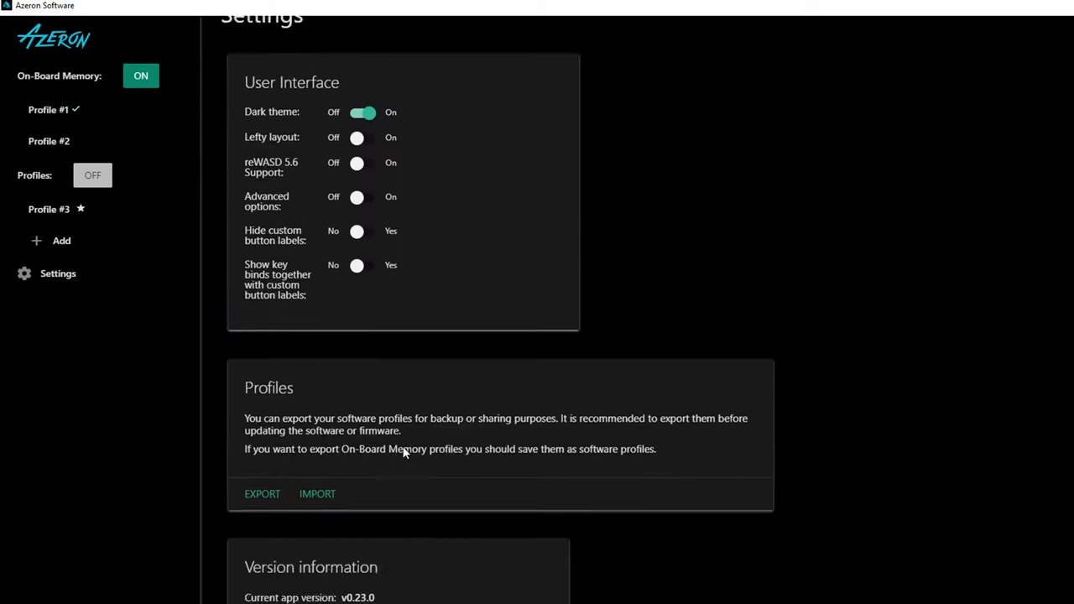
scroll(447, 325, down, 3)
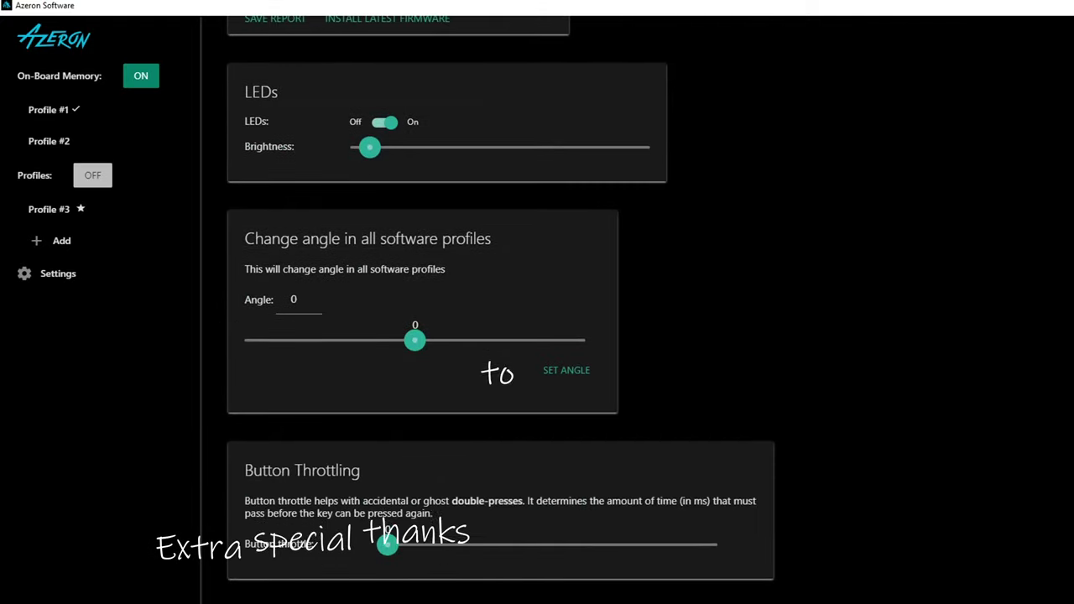
scroll(480, 418, up, 9)
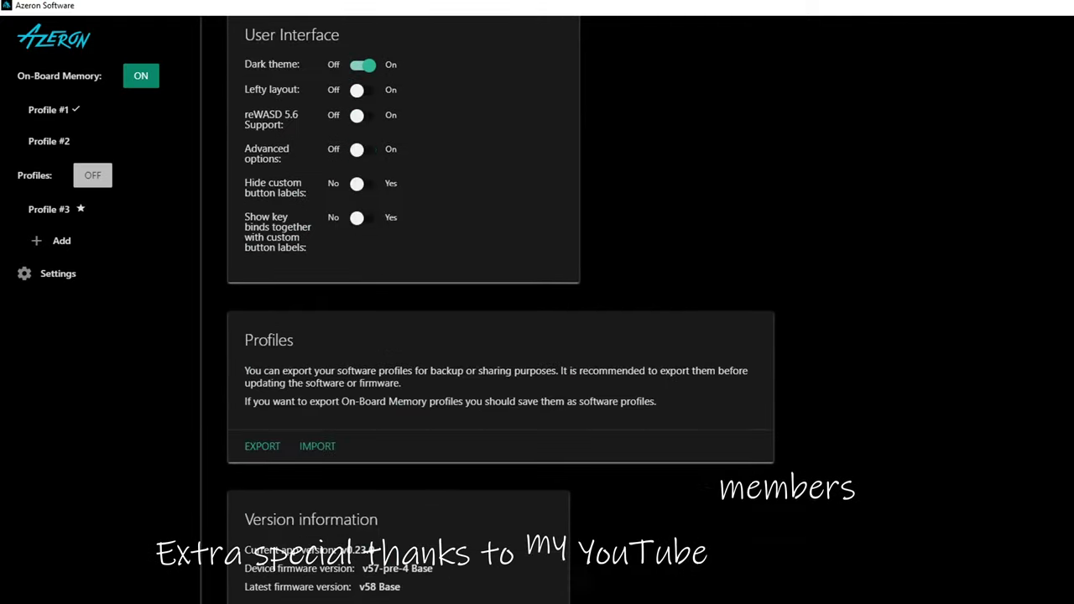
scroll(481, 417, down, 3)
scroll(473, 554, down, 6)
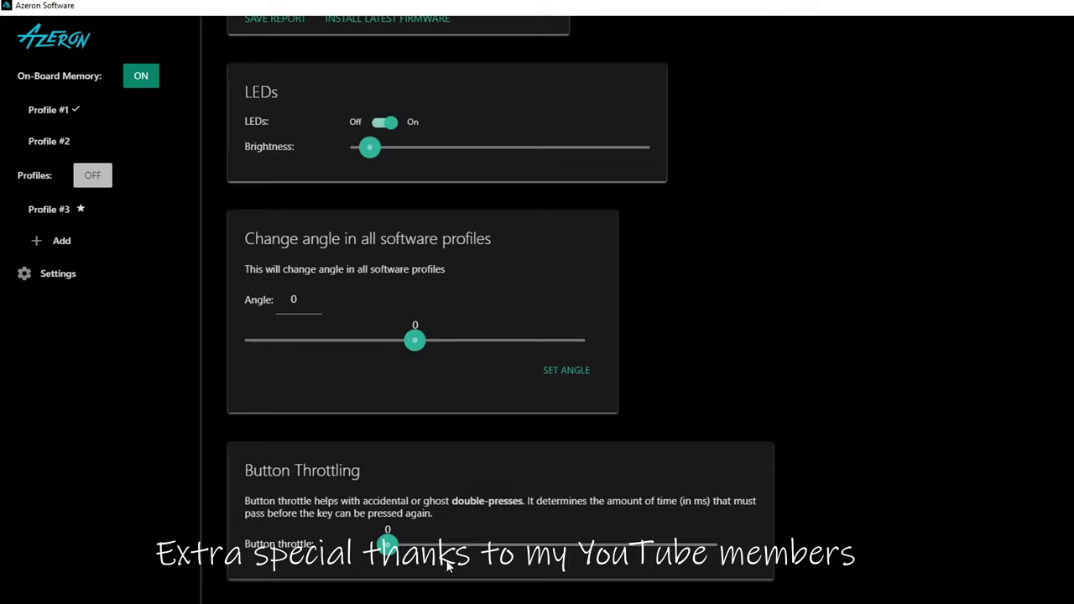
scroll(445, 554, up, 9)
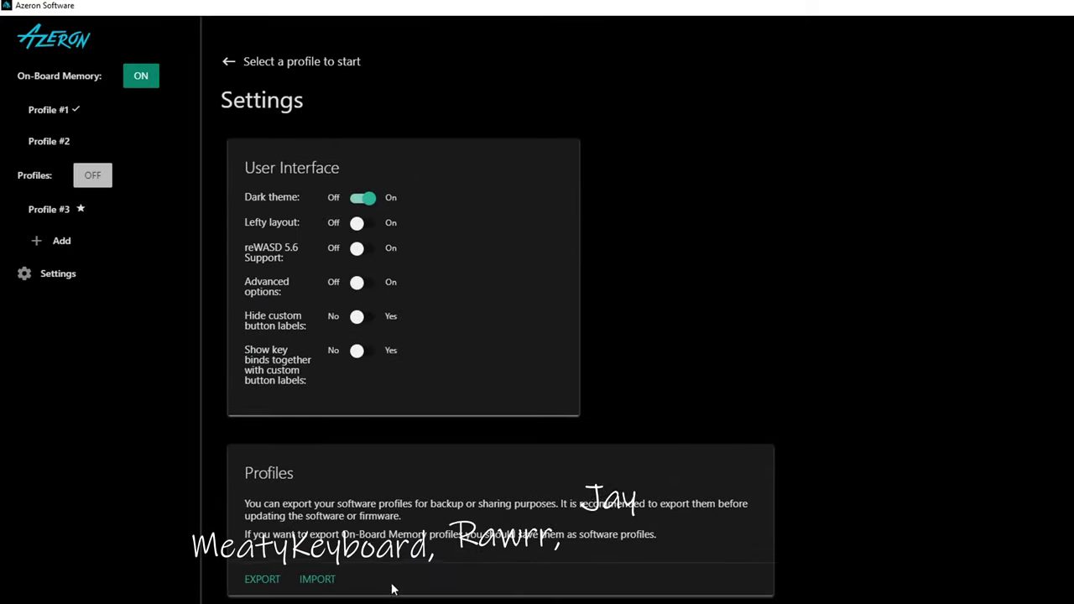